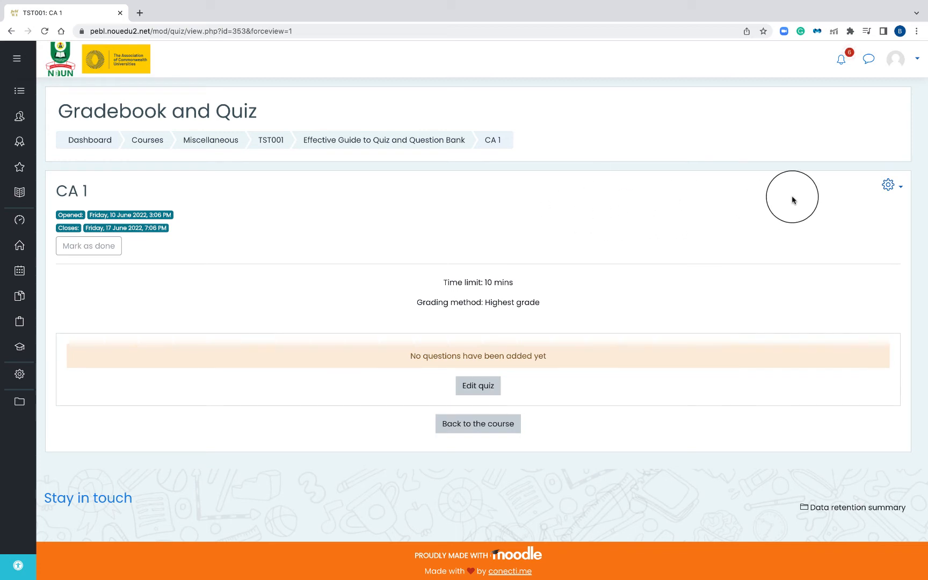
Open the CA 1 quiz's question bank, look through its category choices, and go to category management
{"action": "left_click", "coordinate": [888, 186]}
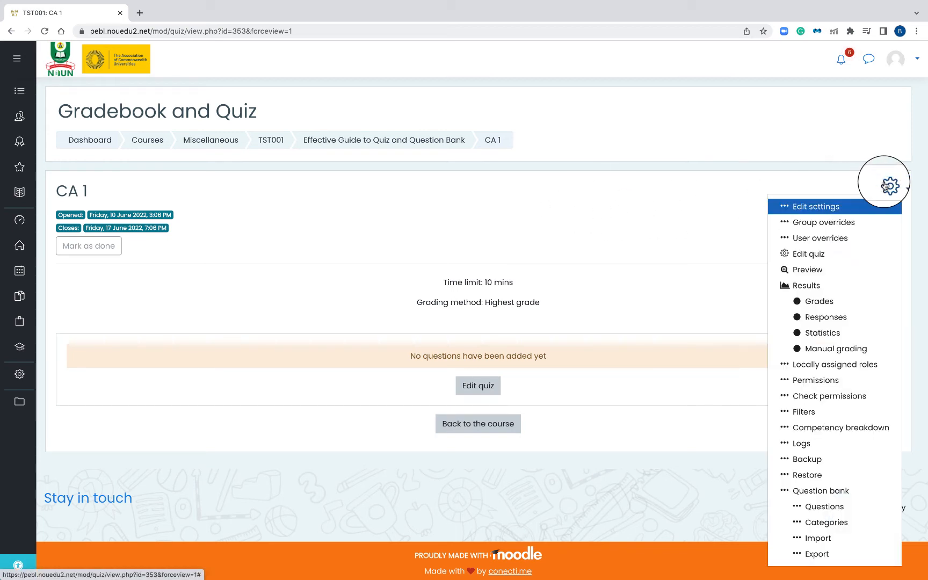
{"action": "left_click", "coordinate": [820, 492]}
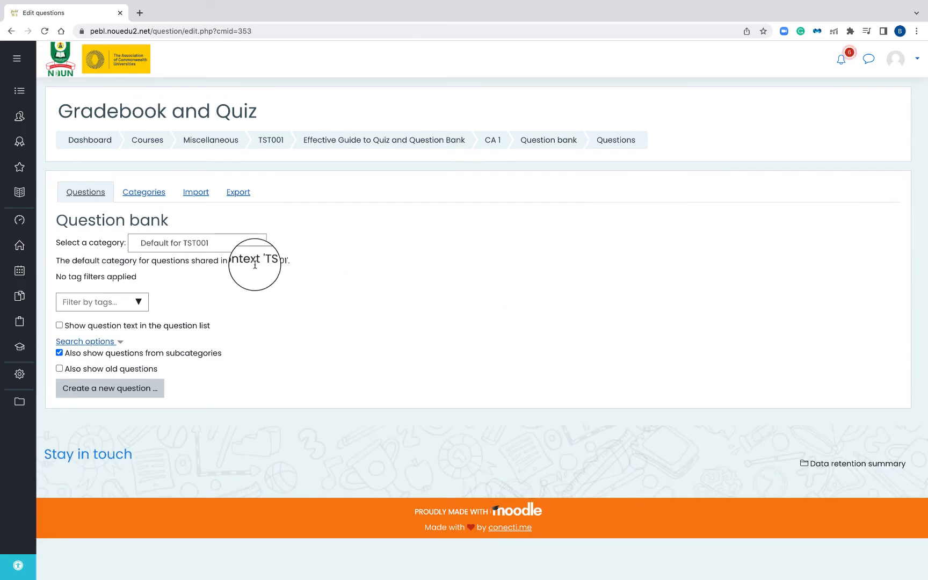
{"action": "left_click", "coordinate": [177, 243]}
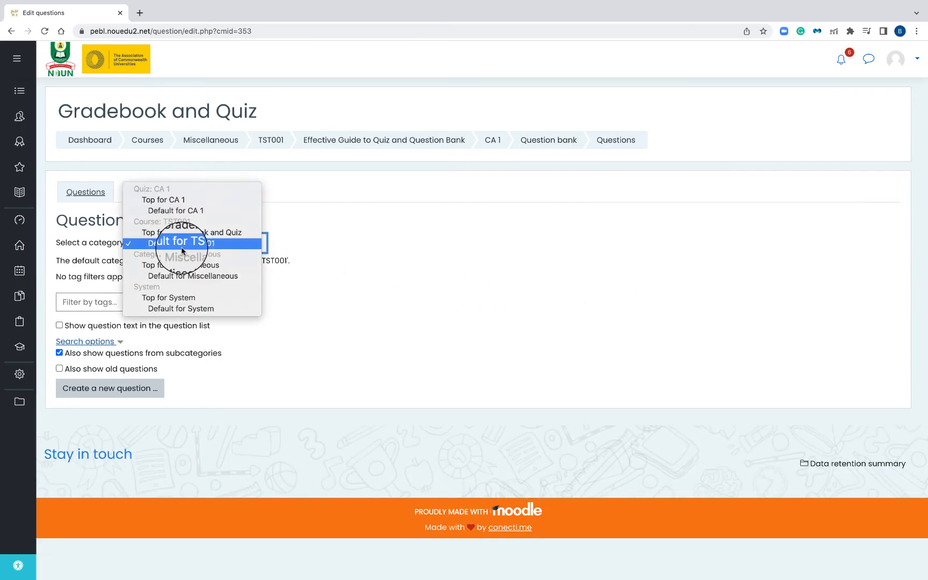
{"action": "left_click", "coordinate": [341, 247]}
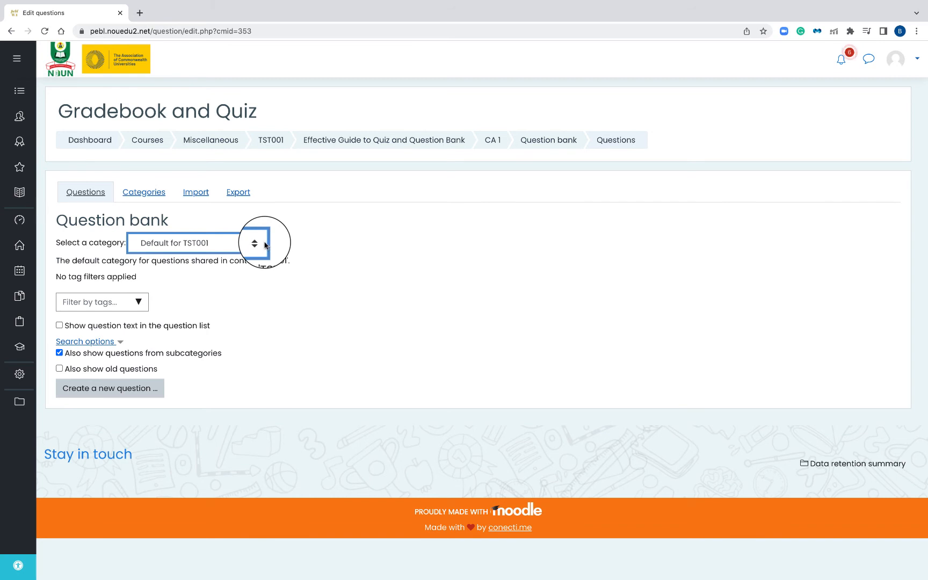
{"action": "left_click", "coordinate": [144, 193]}
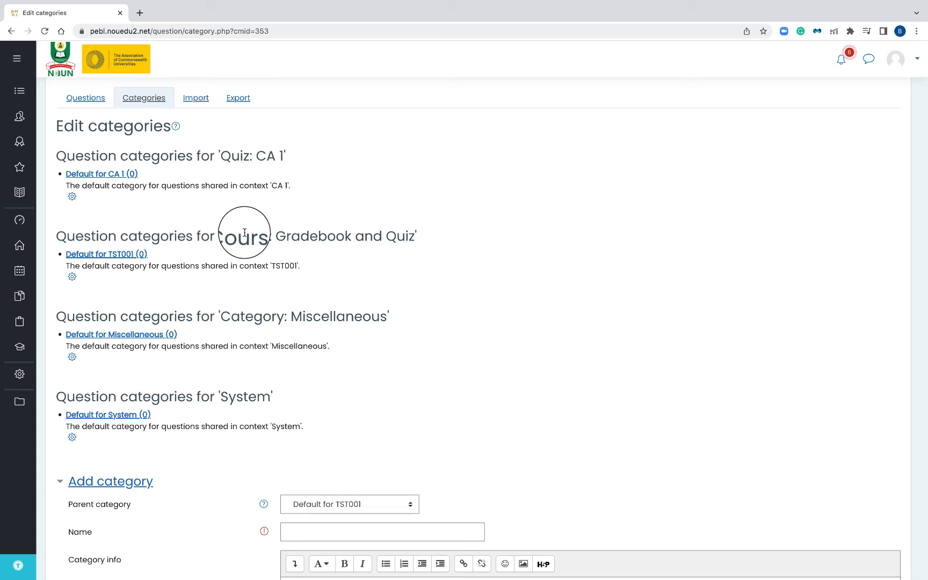
Add a question category named Module 1 under the parent category Top for Gradebook and Quiz
{"action": "scroll", "coordinate": [245, 232], "scroll_direction": "down", "scroll_amount": 5}
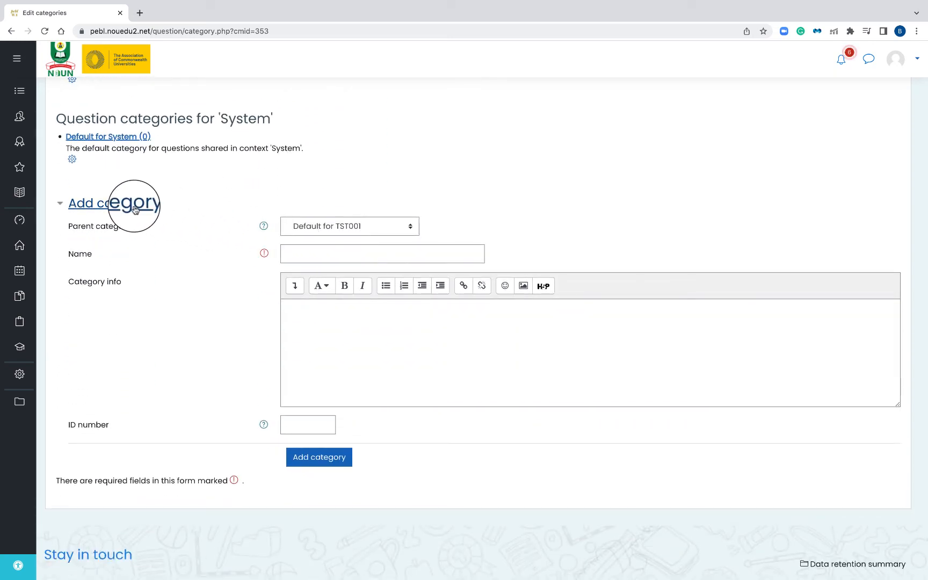
{"action": "left_click", "coordinate": [352, 225]}
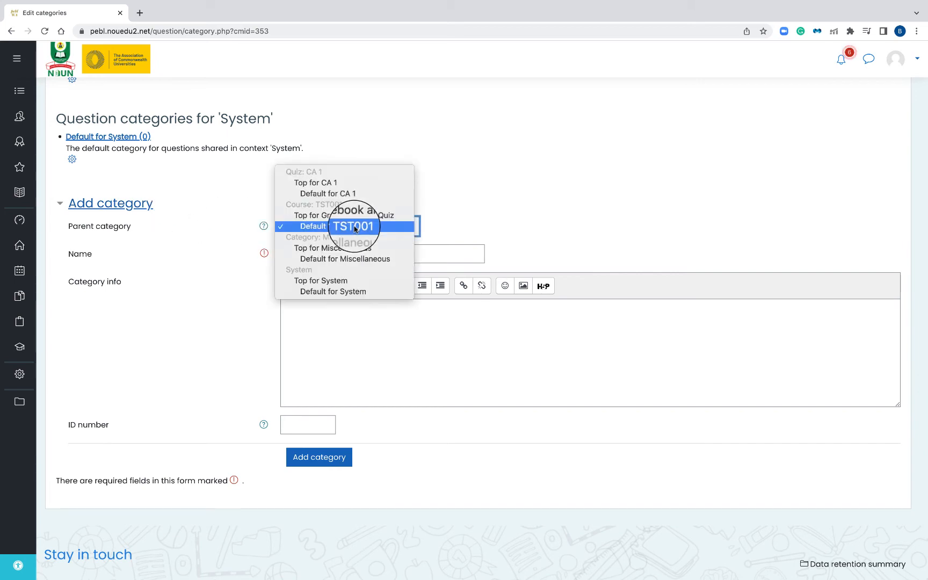
{"action": "left_click", "coordinate": [352, 183]}
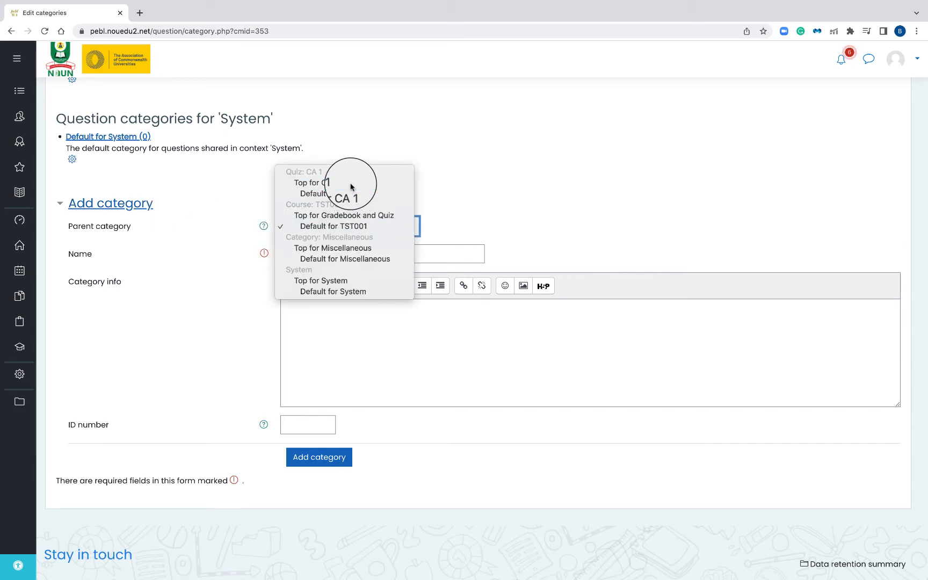
{"action": "left_click", "coordinate": [344, 227]}
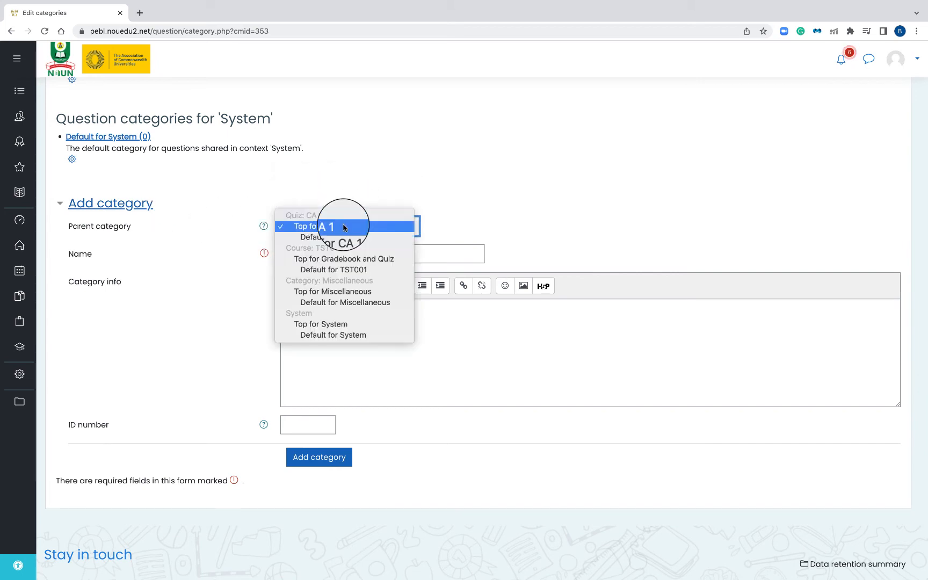
{"action": "left_click", "coordinate": [388, 261]}
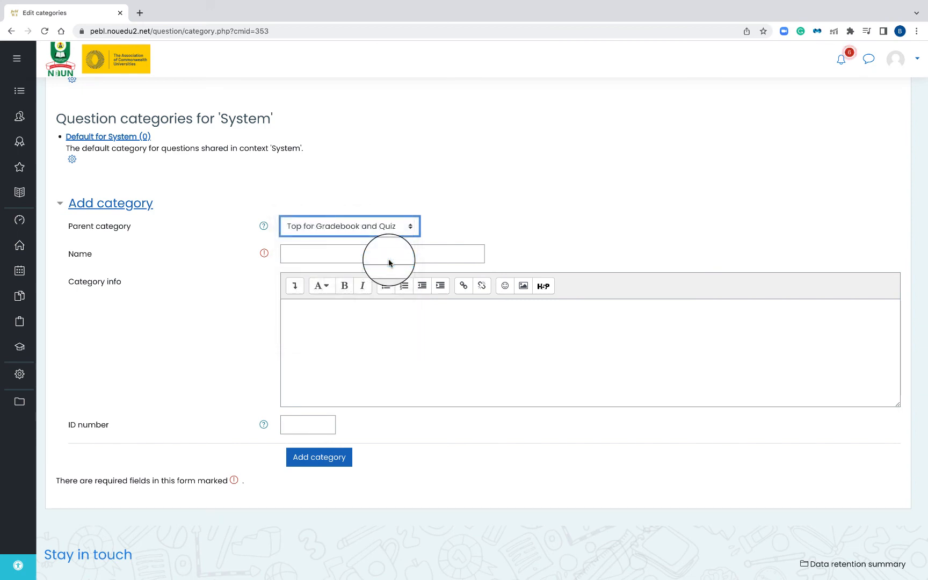
{"action": "left_click", "coordinate": [366, 252]}
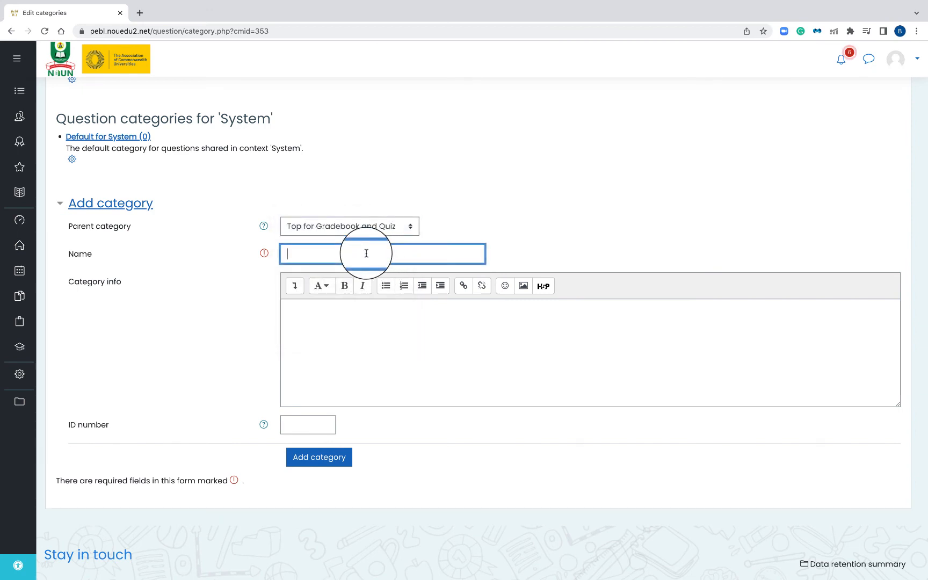
{"action": "type", "text": "Module 1"}
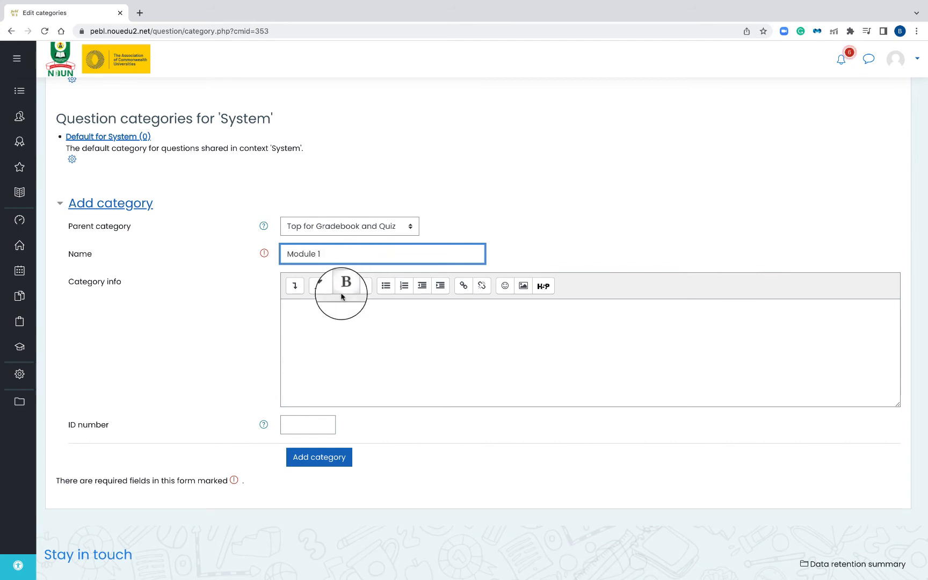
{"action": "left_click", "coordinate": [364, 325]}
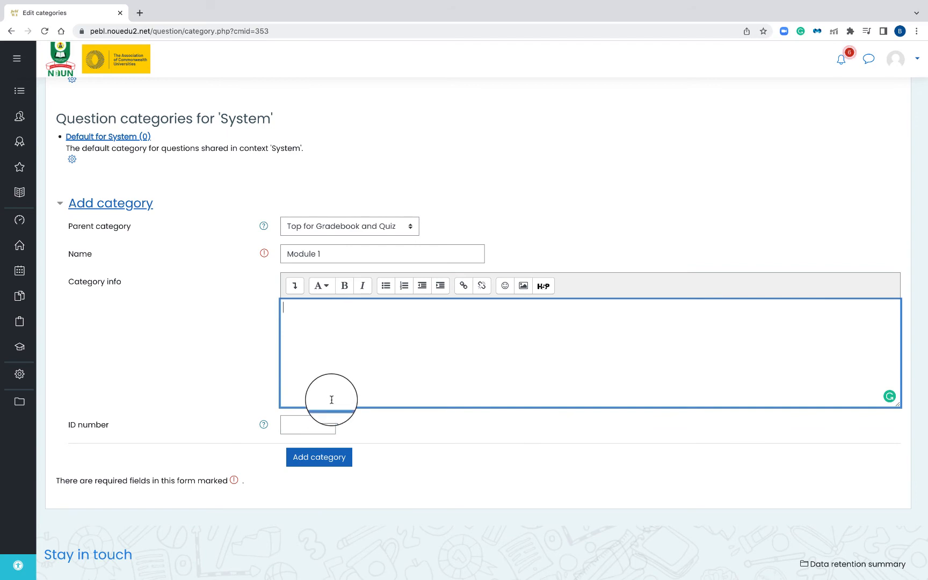
{"action": "left_click", "coordinate": [322, 461]}
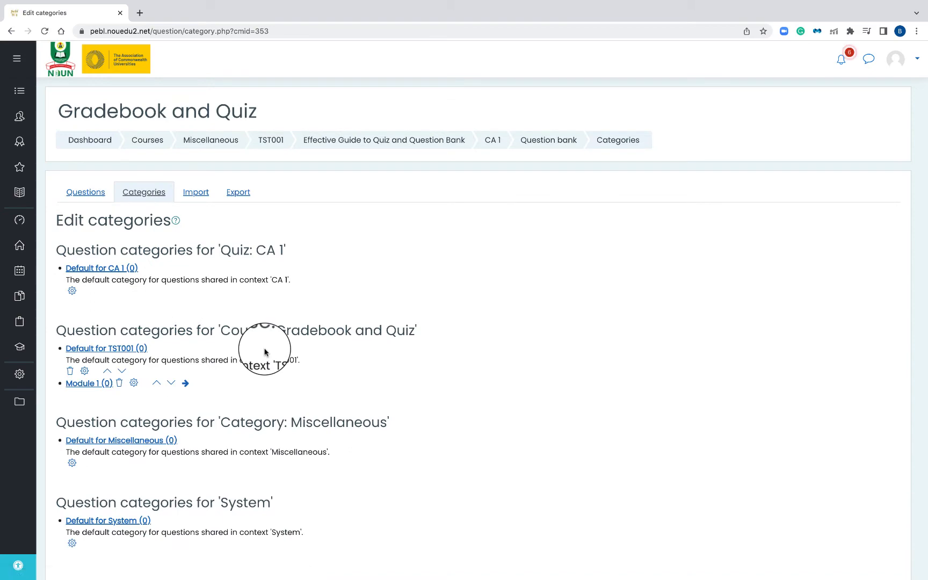
Add a second question category named Module 2 under the parent Top for Gradebook and Quiz
{"action": "scroll", "coordinate": [265, 351], "scroll_direction": "down", "scroll_amount": 5}
{"action": "scroll", "coordinate": [266, 349], "scroll_direction": "up", "scroll_amount": 2}
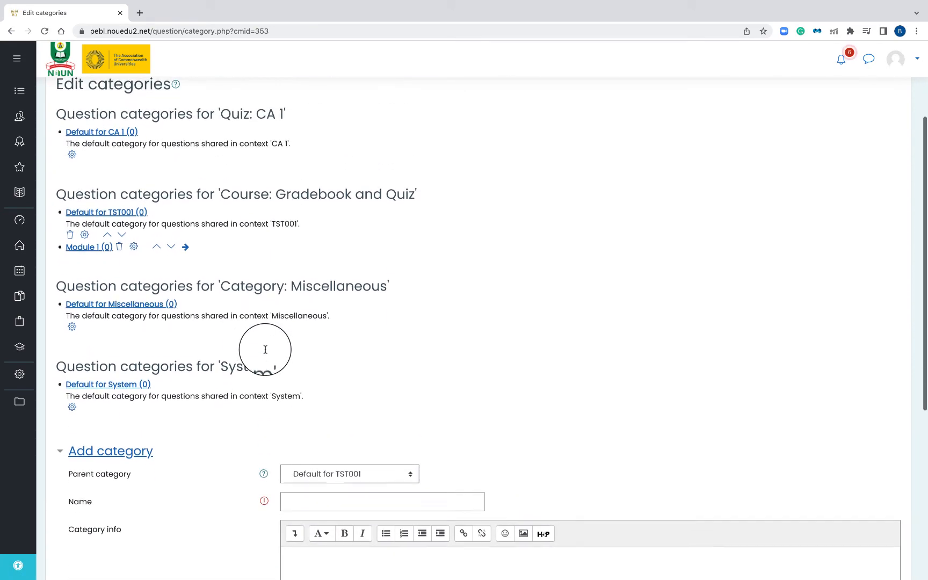
{"action": "scroll", "coordinate": [266, 349], "scroll_direction": "up", "scroll_amount": 4}
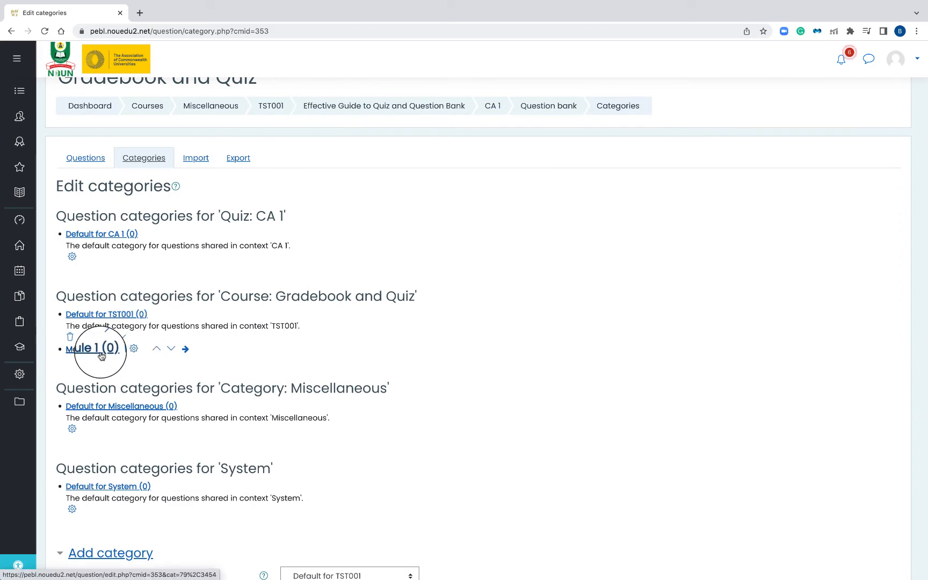
{"action": "scroll", "coordinate": [187, 331], "scroll_direction": "down", "scroll_amount": 10}
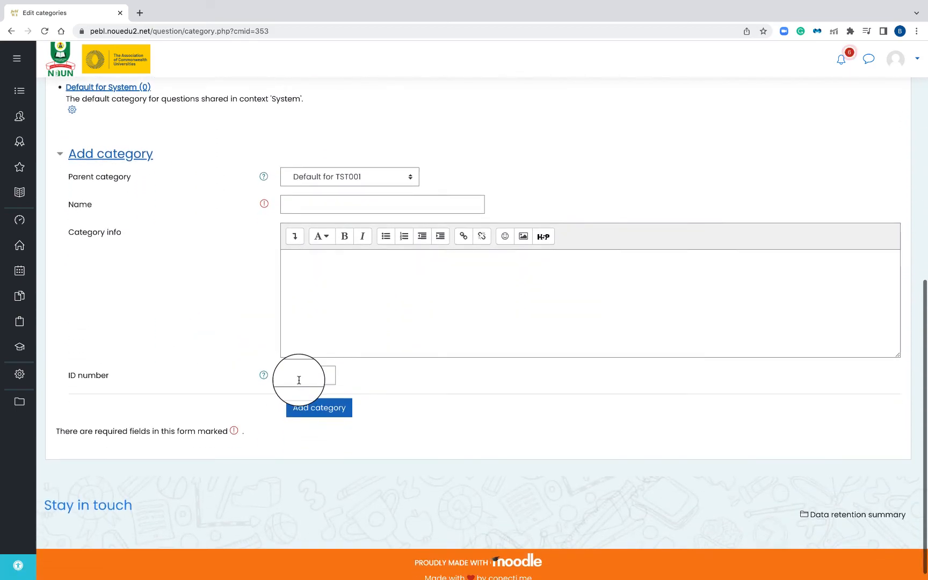
{"action": "left_click", "coordinate": [340, 178]}
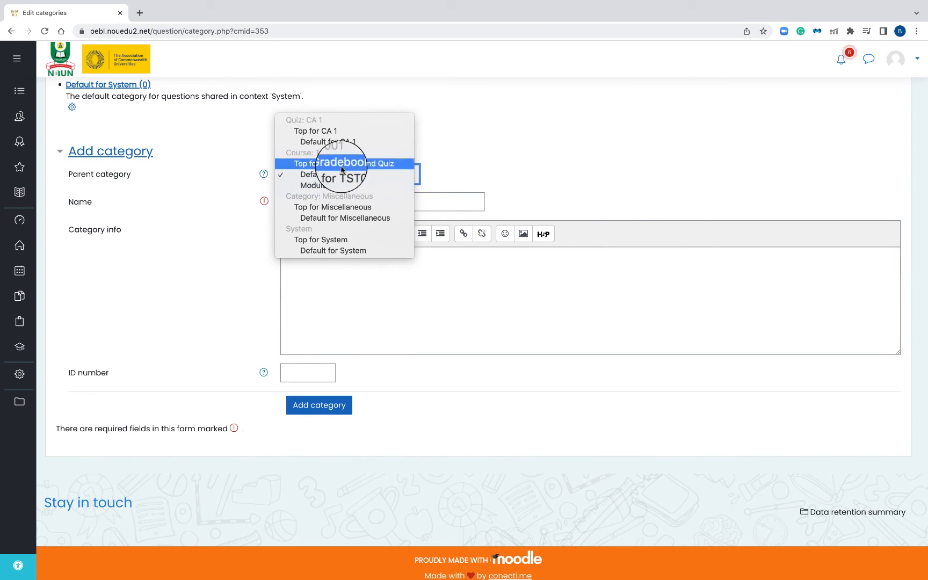
{"action": "left_click", "coordinate": [341, 164]}
{"action": "left_click", "coordinate": [312, 203]}
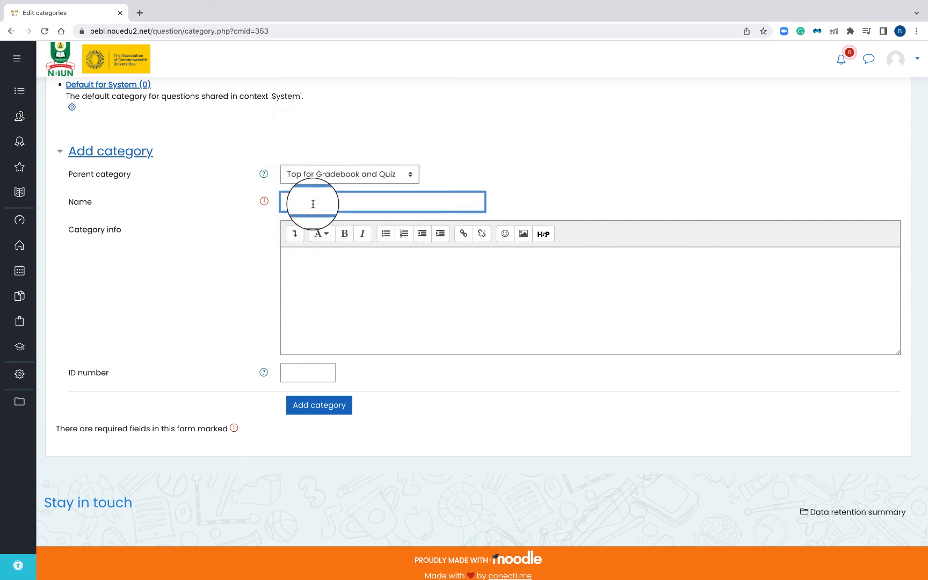
{"action": "type", "text": "M"}
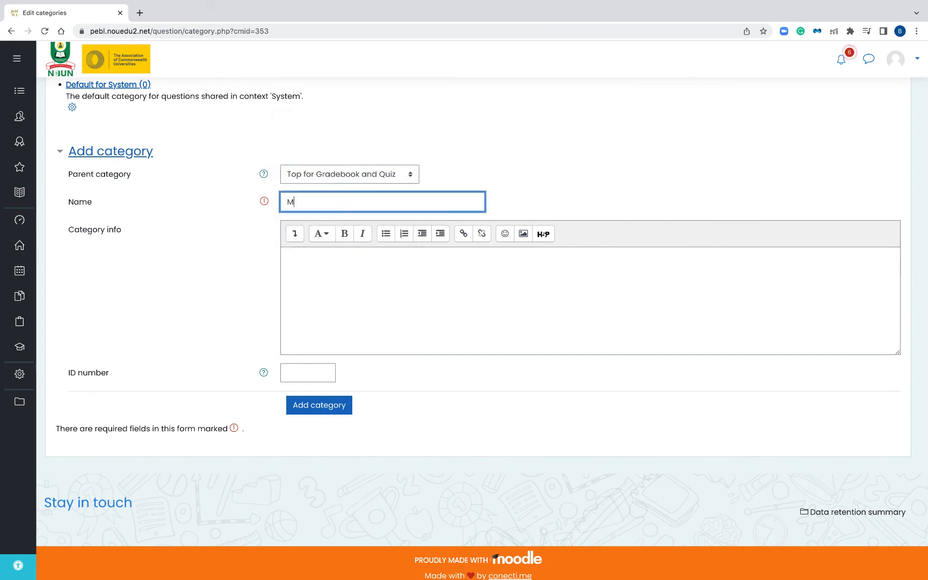
{"action": "type", "text": "odule 2"}
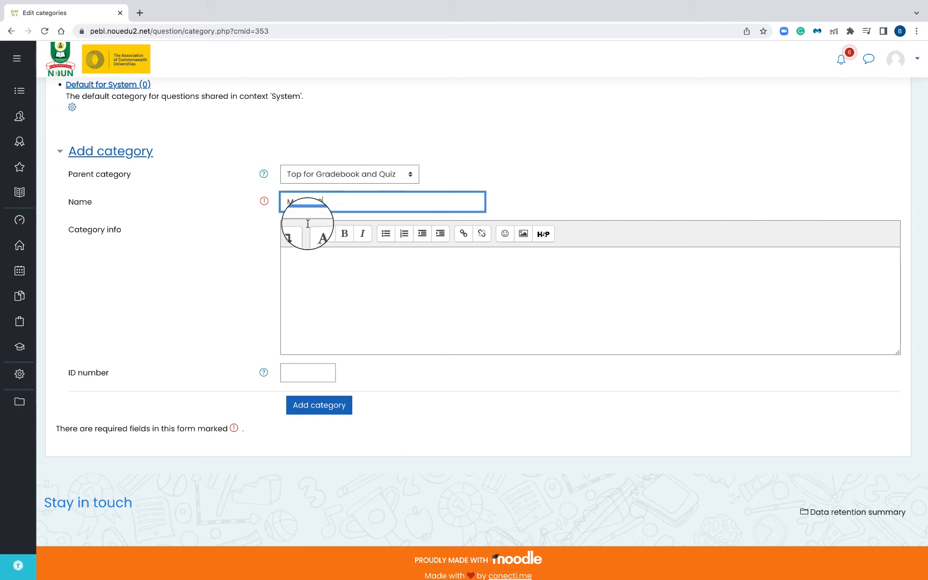
{"action": "left_click", "coordinate": [321, 406]}
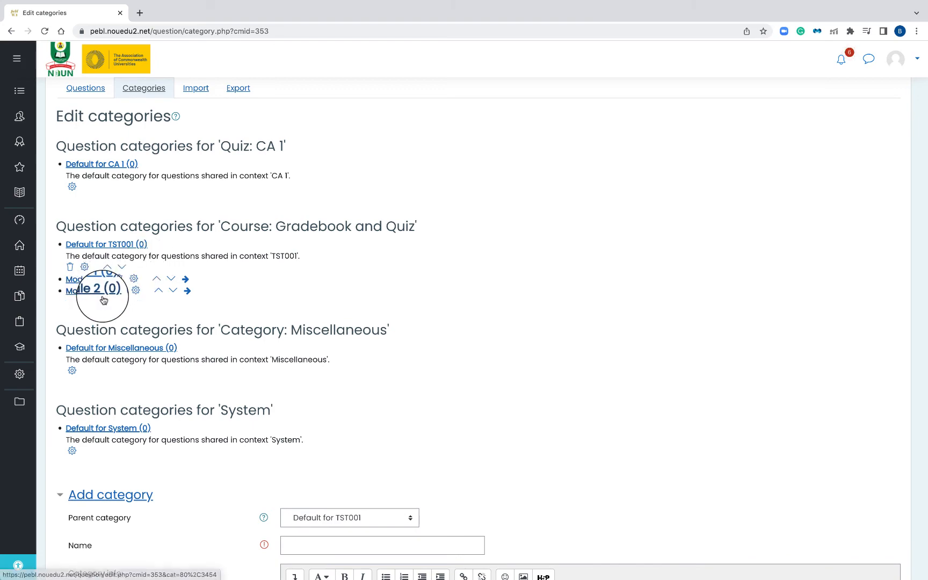
Return to the question bank's question list and select Module 1 as its category
{"action": "scroll", "coordinate": [96, 290], "scroll_direction": "up", "scroll_amount": 3}
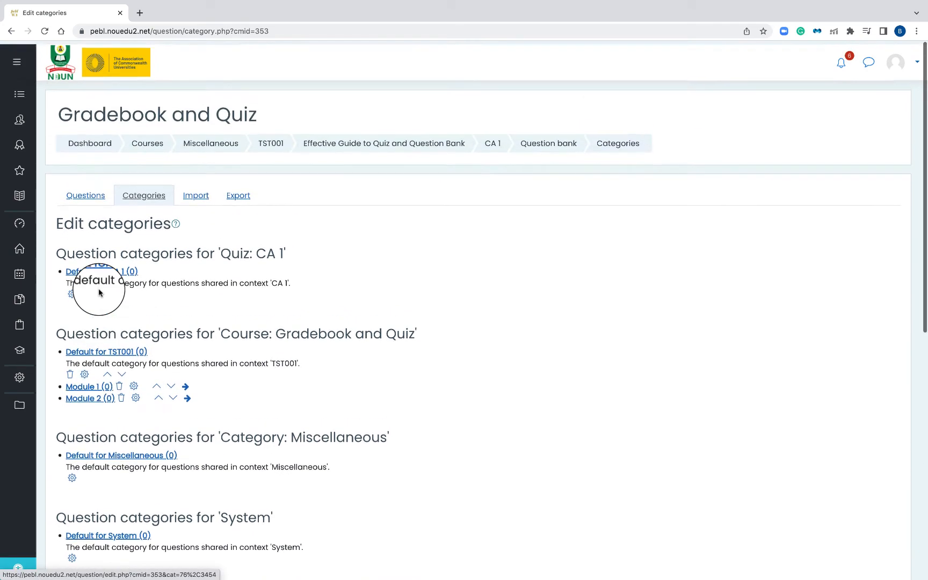
{"action": "left_click", "coordinate": [90, 194]}
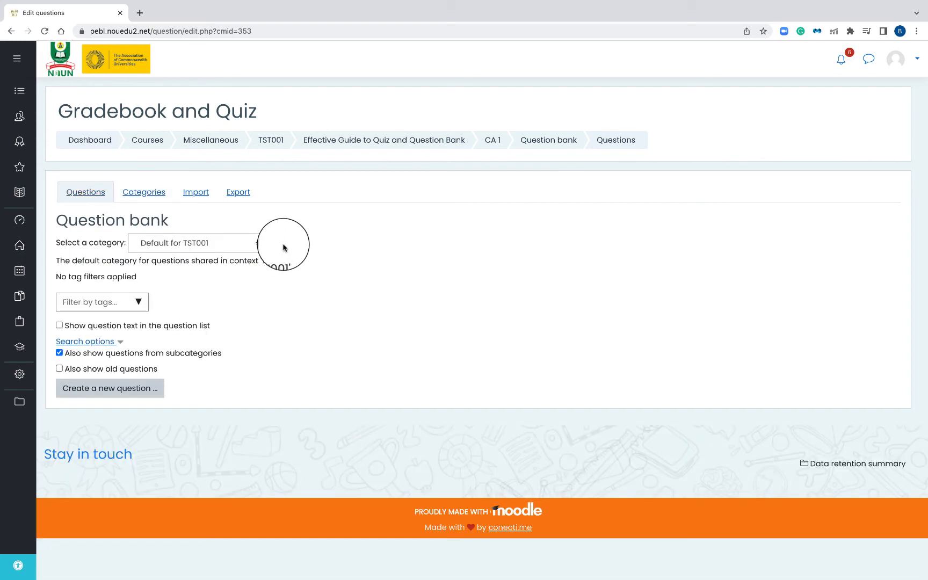
{"action": "left_click", "coordinate": [247, 244]}
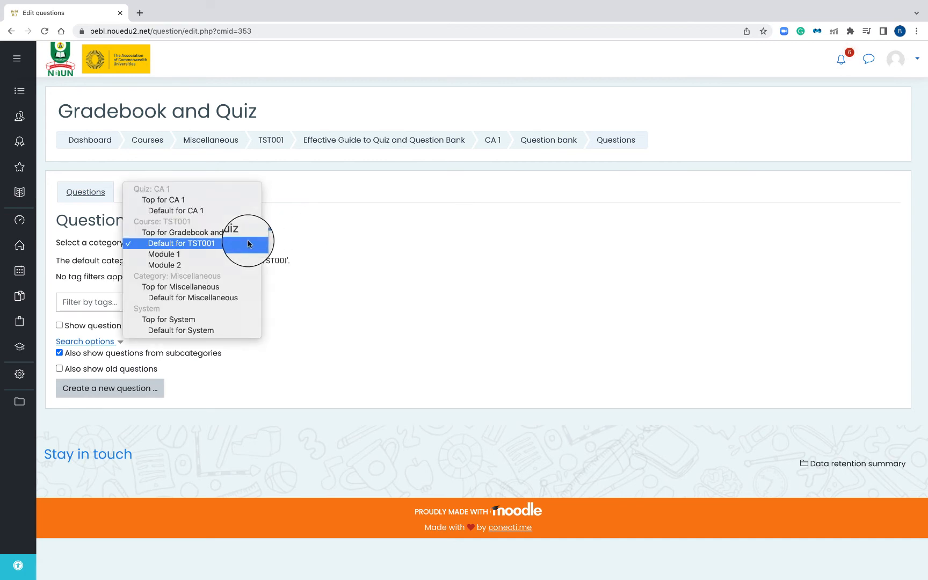
{"action": "left_click", "coordinate": [230, 253]}
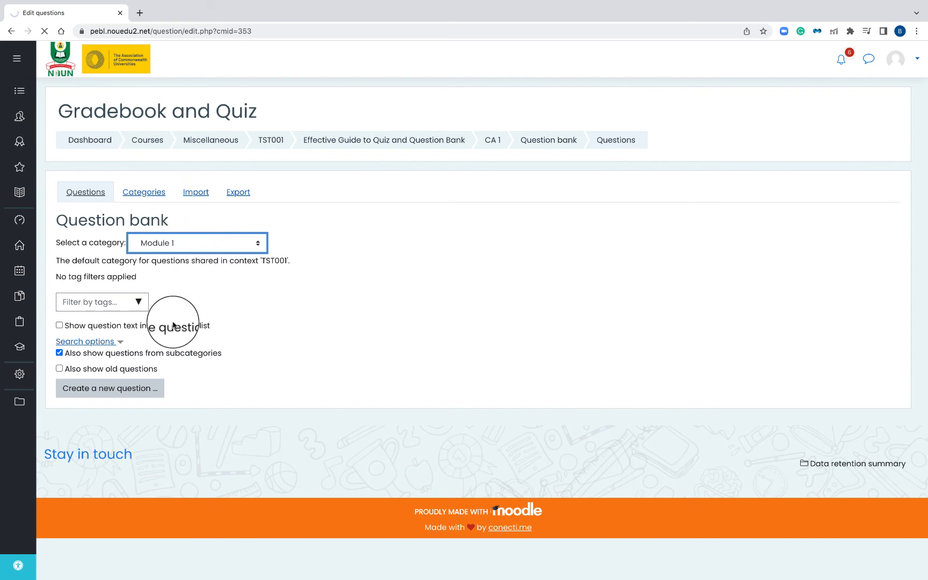
Start creating a new question of the True/False type
{"action": "left_click", "coordinate": [136, 393]}
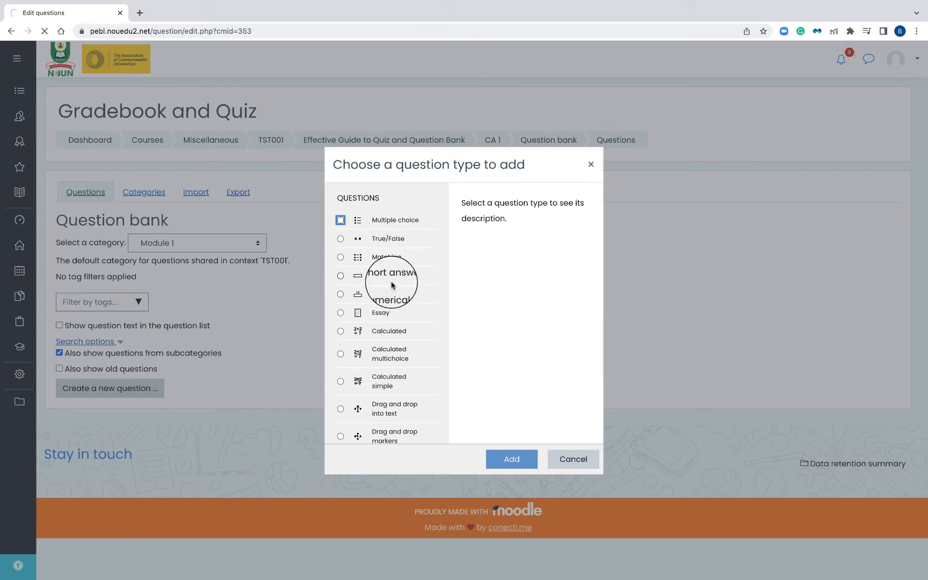
{"action": "left_click", "coordinate": [385, 238]}
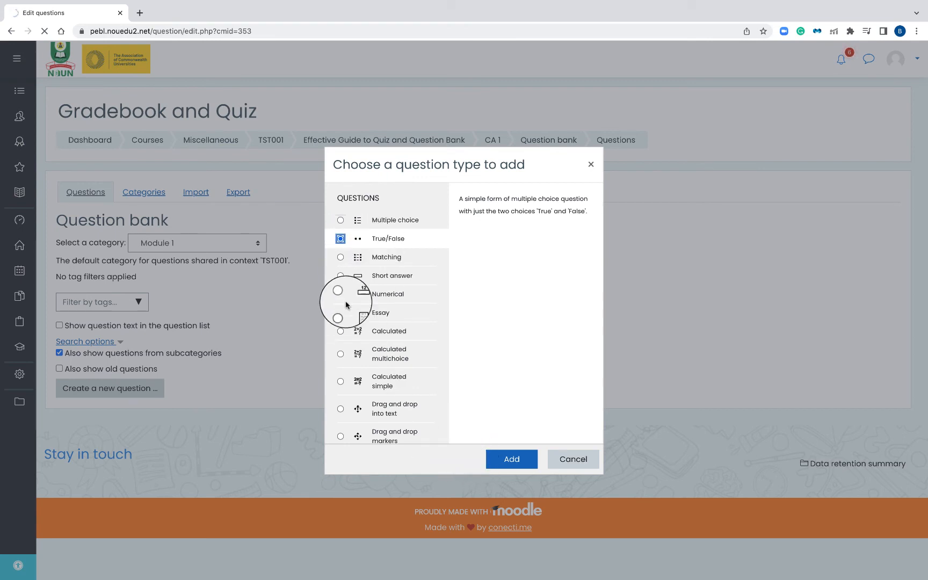
{"action": "left_click", "coordinate": [488, 452]}
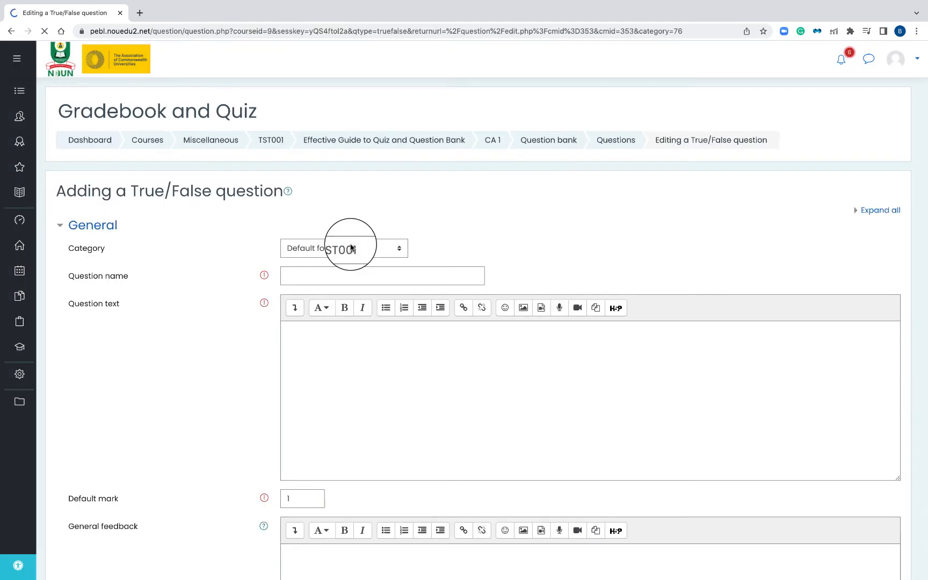
Assign the True/False question to the Module 1 category and name it Q1
{"action": "left_click", "coordinate": [353, 246]}
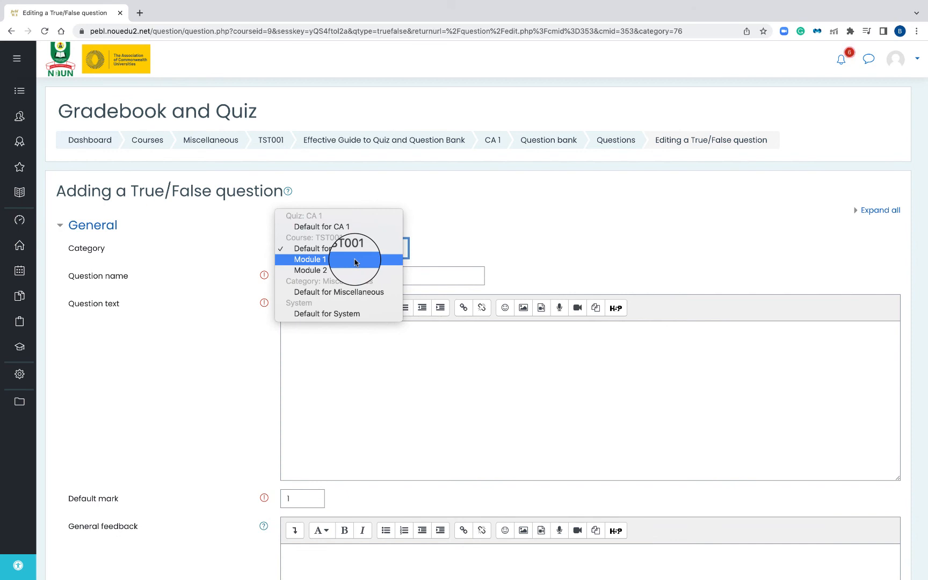
{"action": "left_click", "coordinate": [355, 261]}
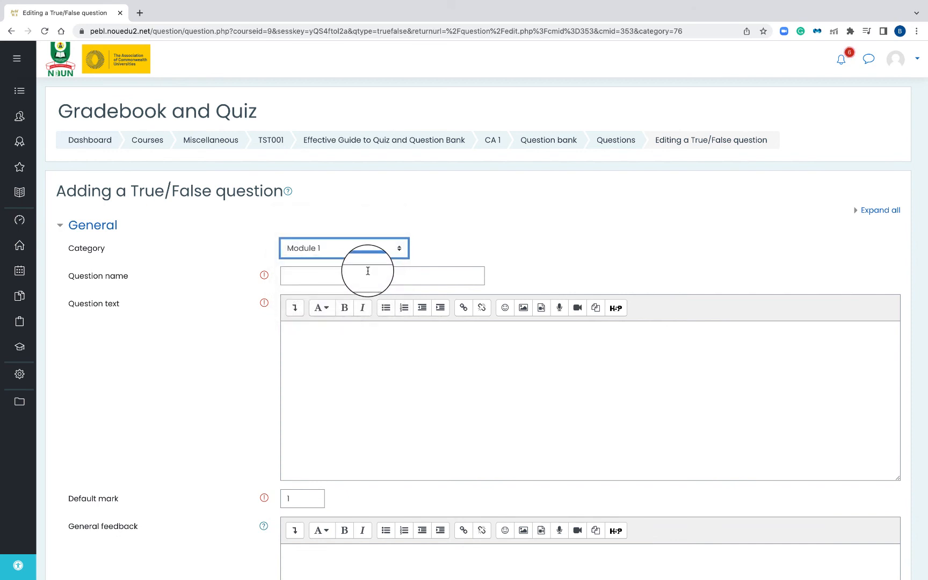
{"action": "left_click", "coordinate": [350, 277]}
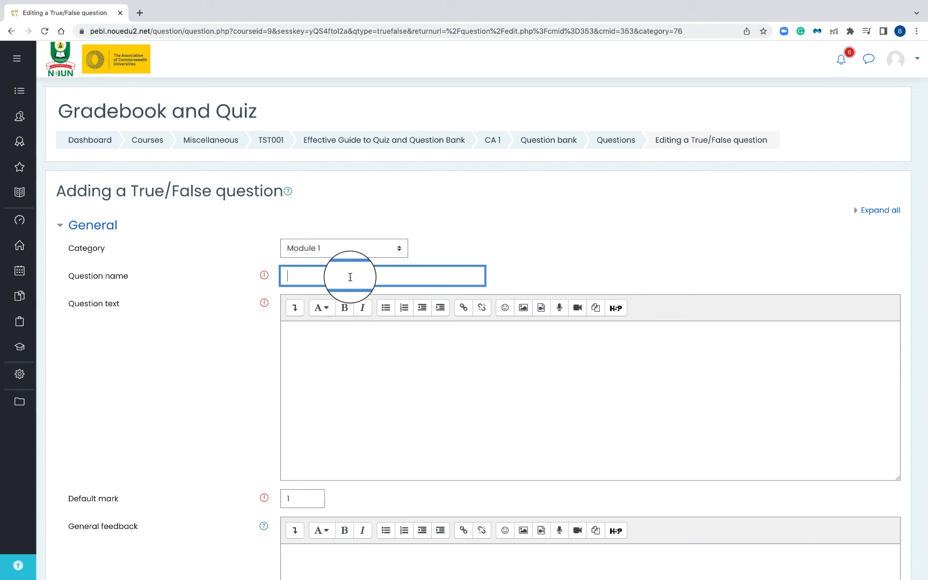
{"action": "type", "text": "Q1"}
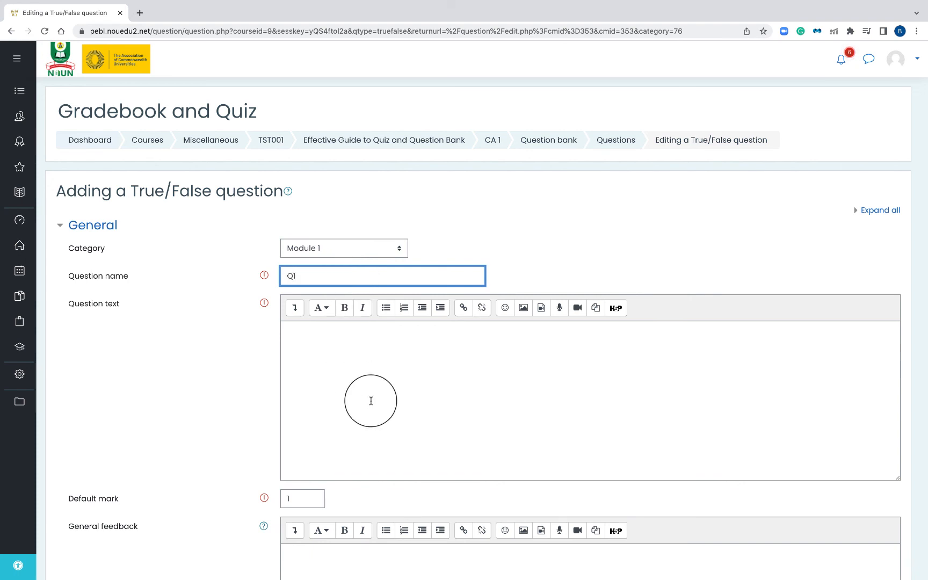
Enter the question text for Q1, asking whether NOUN is an ODL university
{"action": "left_click", "coordinate": [378, 376]}
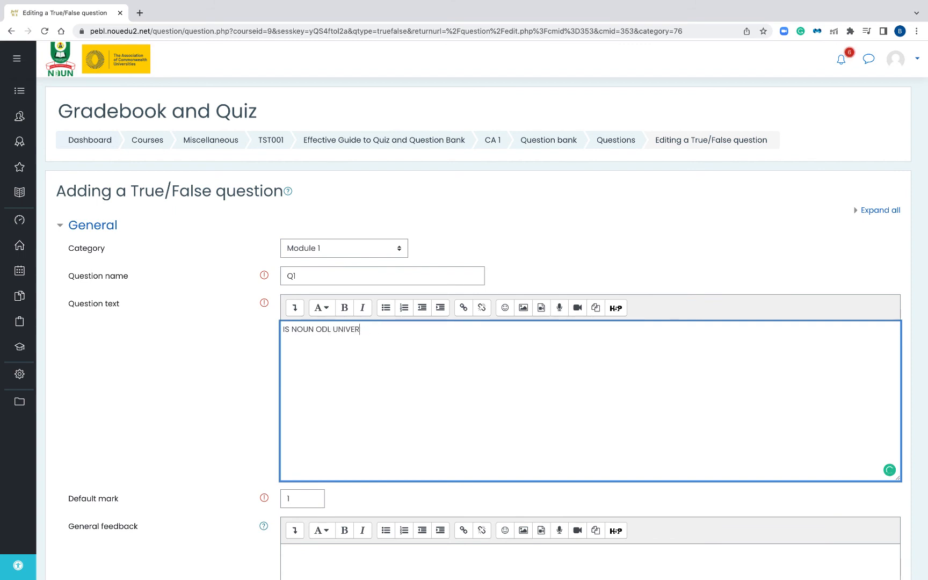
{"action": "type", "text": "S"}
{"action": "scroll", "coordinate": [182, 337], "scroll_direction": "down", "scroll_amount": 6}
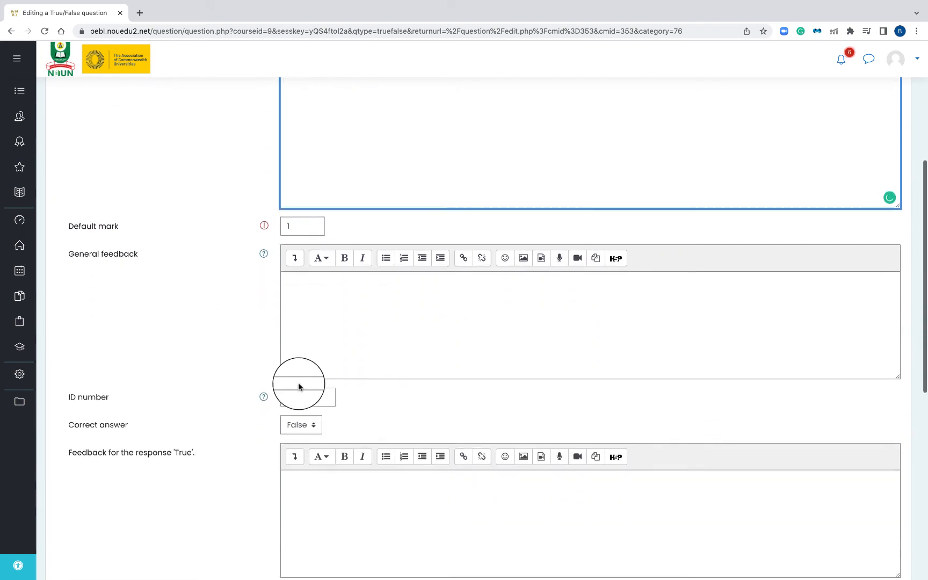
Set True as the correct answer for the Q1 question and save it to the question bank
{"action": "left_click", "coordinate": [290, 367]}
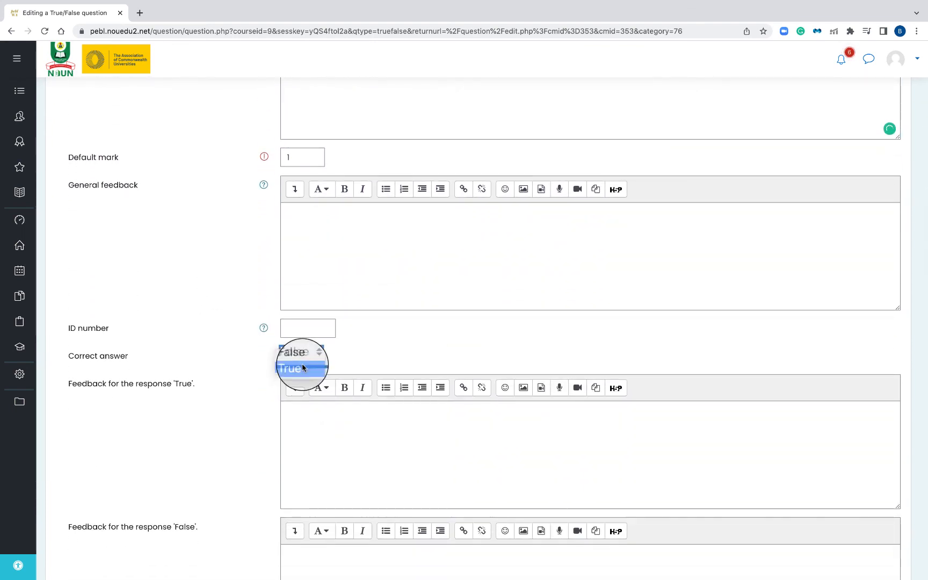
{"action": "left_click", "coordinate": [298, 369]}
{"action": "scroll", "coordinate": [357, 354], "scroll_direction": "down", "scroll_amount": 6}
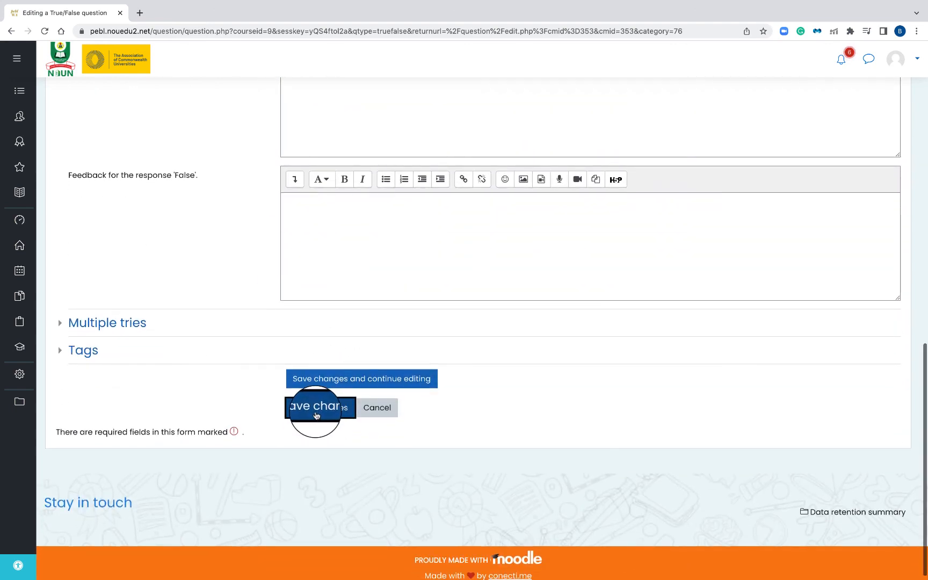
{"action": "left_click", "coordinate": [317, 415]}
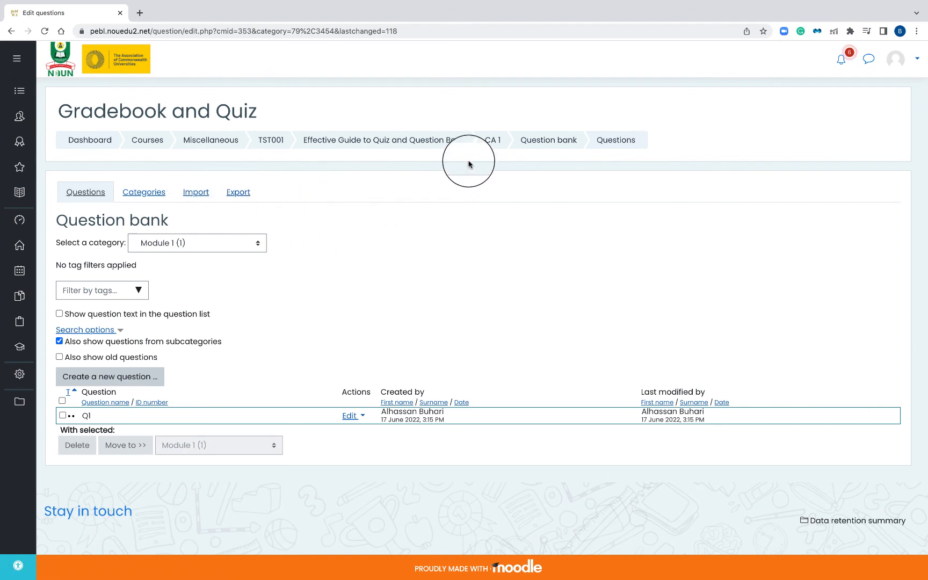
Open the CA 1 quiz for editing and add question Q1 from the question bank's Module 1 category
{"action": "left_click", "coordinate": [494, 142]}
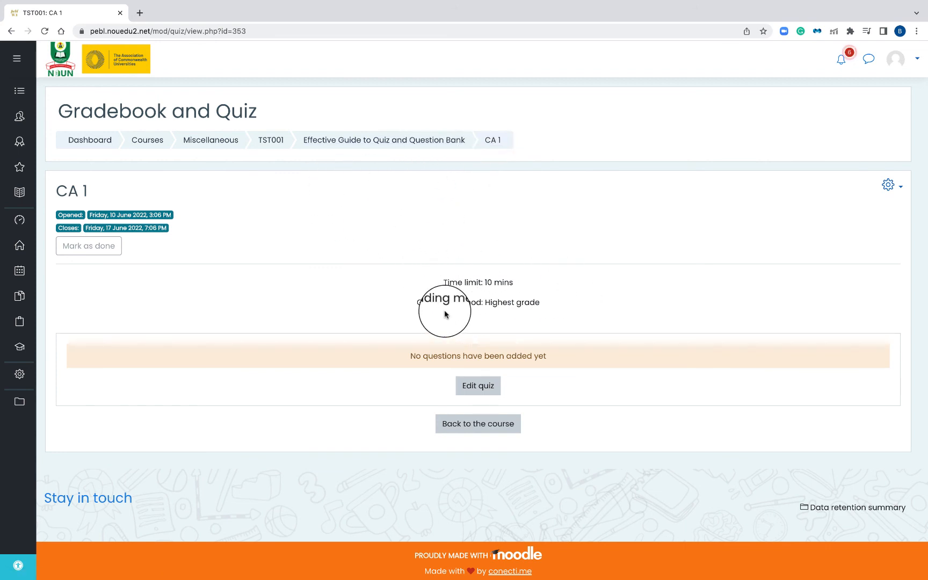
{"action": "left_click", "coordinate": [479, 385]}
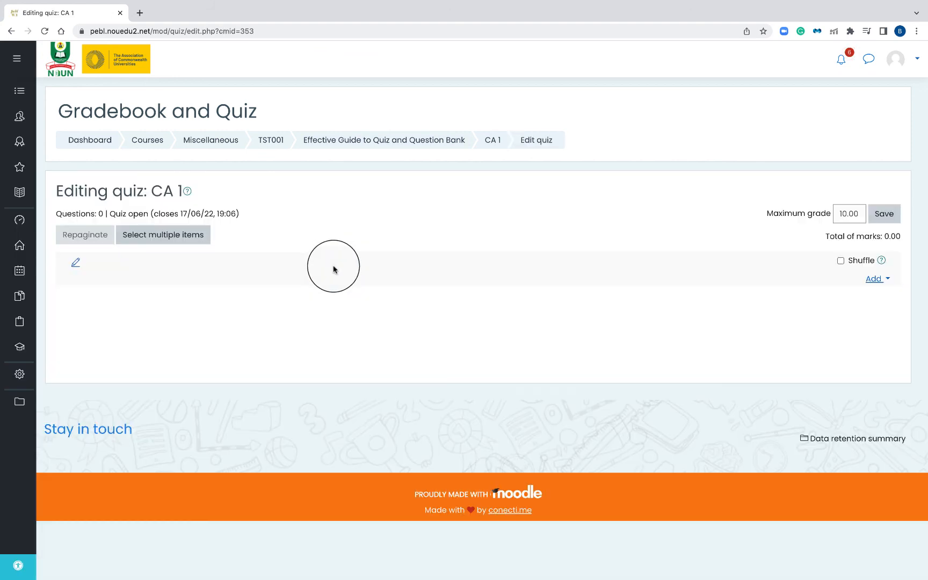
{"action": "left_click", "coordinate": [869, 280]}
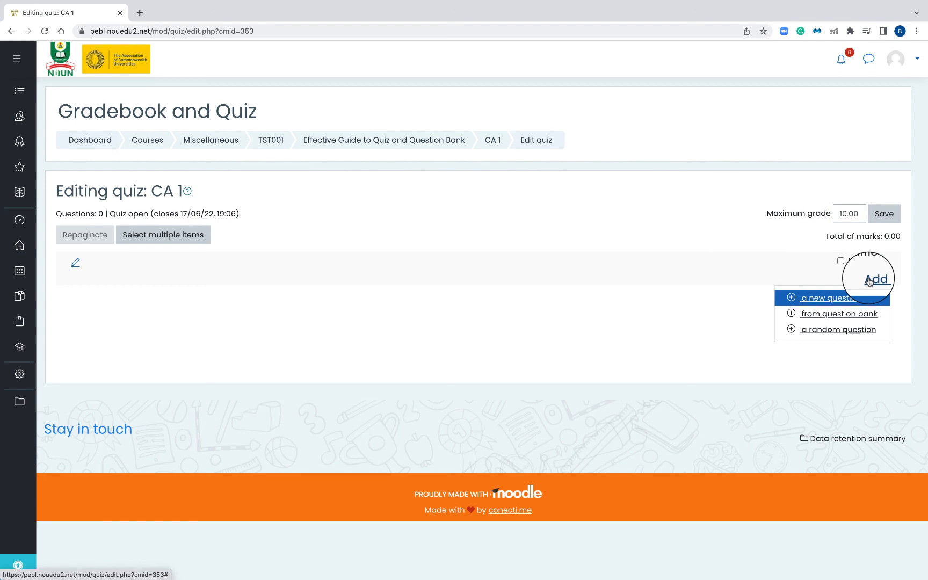
{"action": "left_click", "coordinate": [838, 313]}
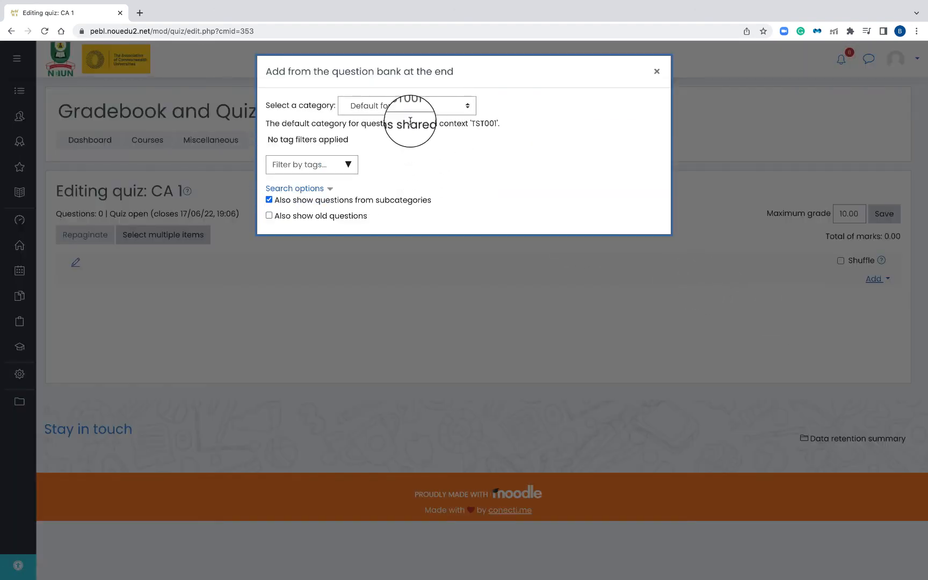
{"action": "left_click", "coordinate": [400, 108]}
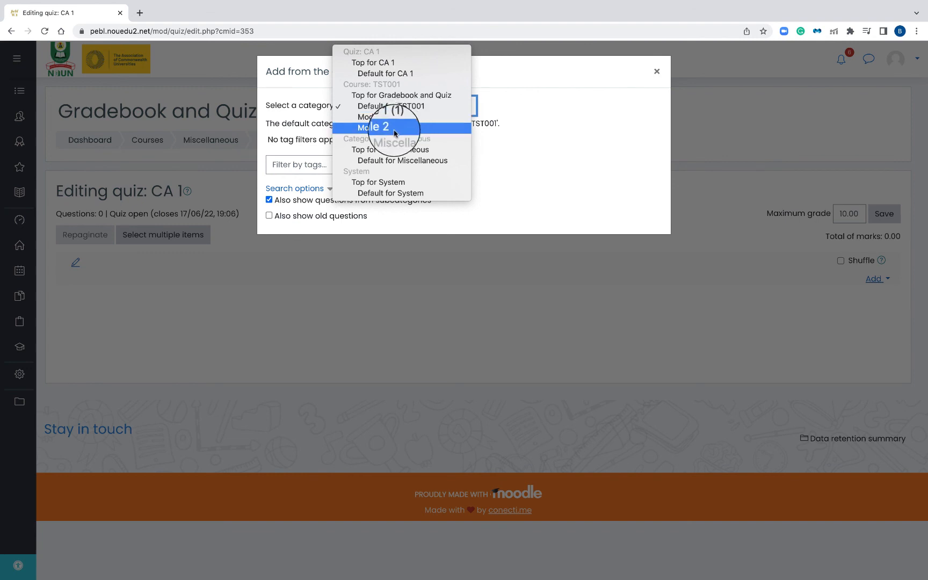
{"action": "left_click", "coordinate": [404, 119]}
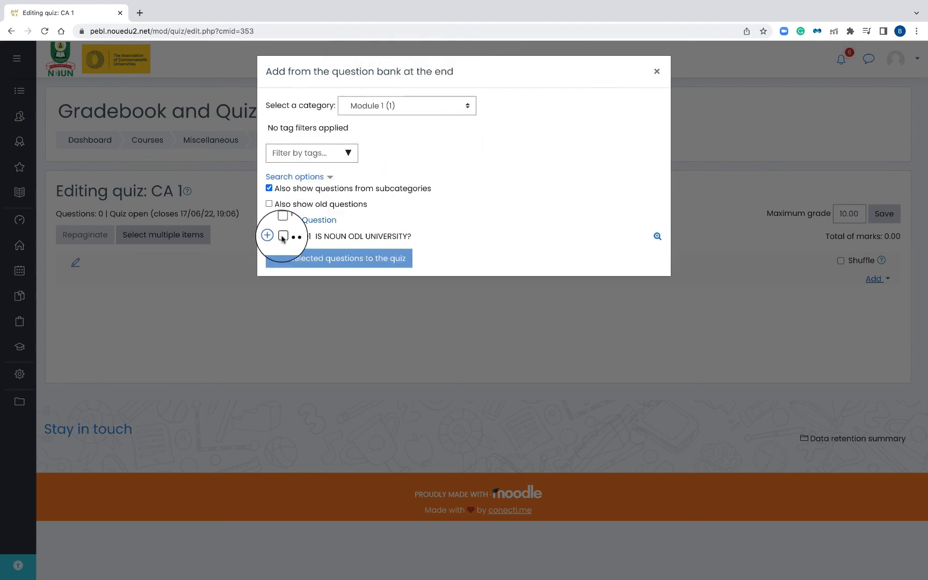
{"action": "left_click", "coordinate": [284, 236]}
{"action": "left_click", "coordinate": [319, 263]}
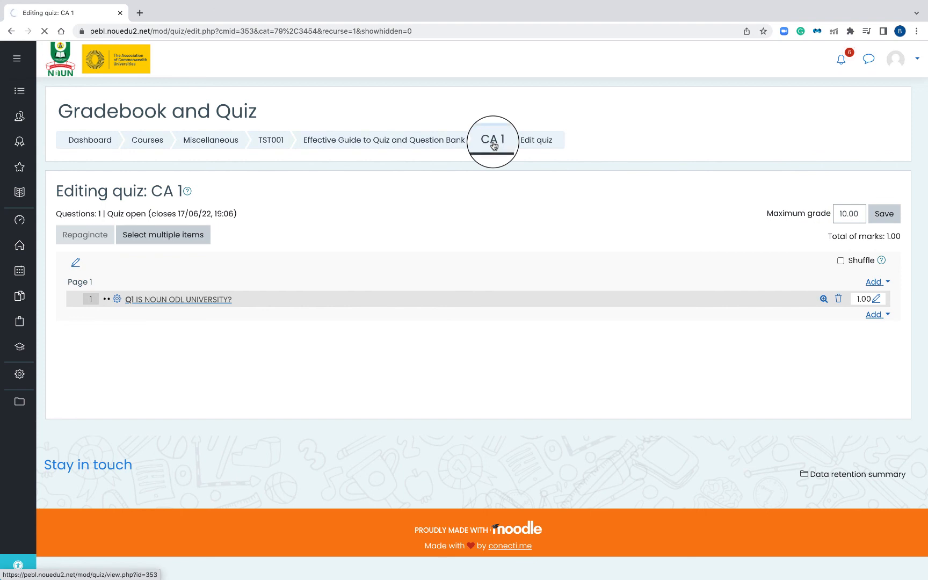
Return to the CA 1 quiz page, dismiss the proctoring notice and start a timed preview attempt
{"action": "left_click", "coordinate": [493, 146]}
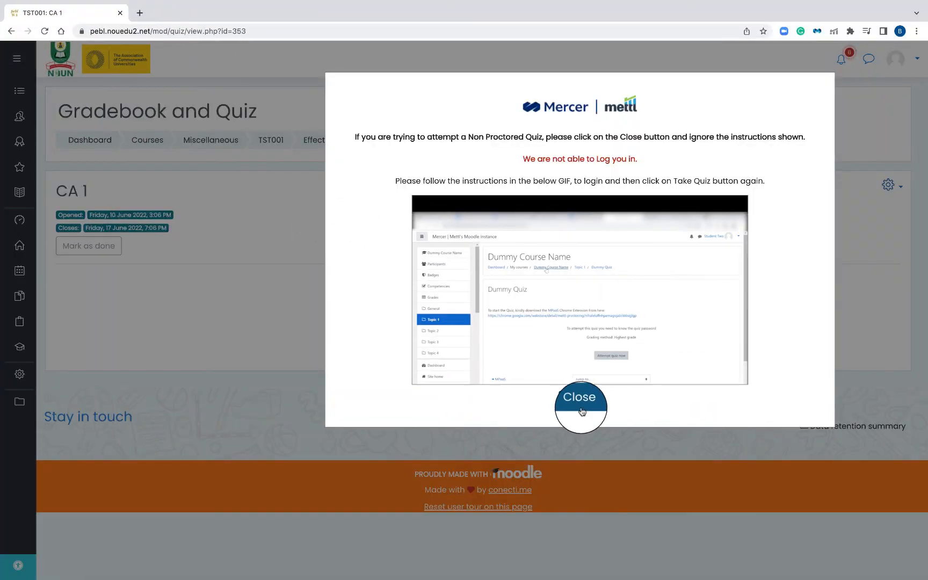
{"action": "left_click", "coordinate": [572, 398]}
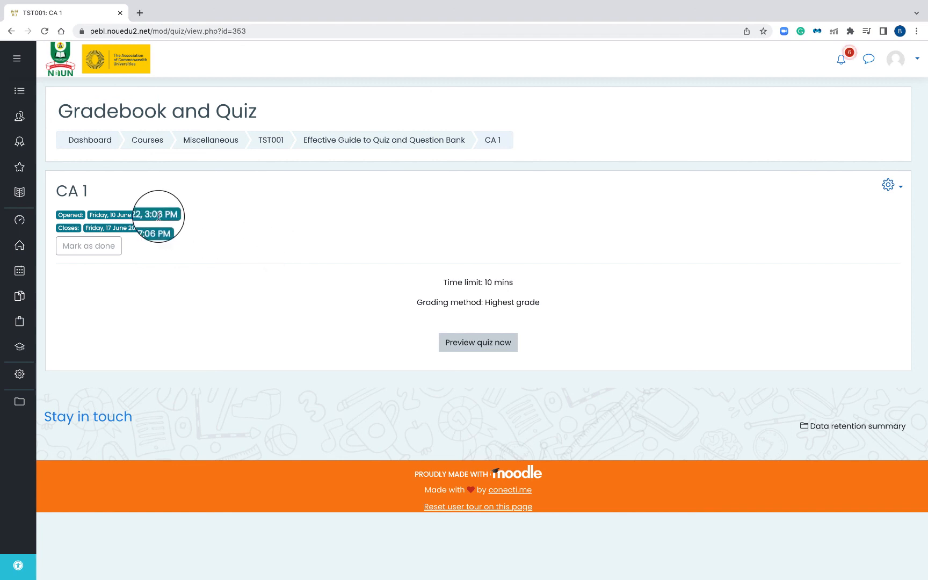
{"action": "left_click", "coordinate": [477, 347]}
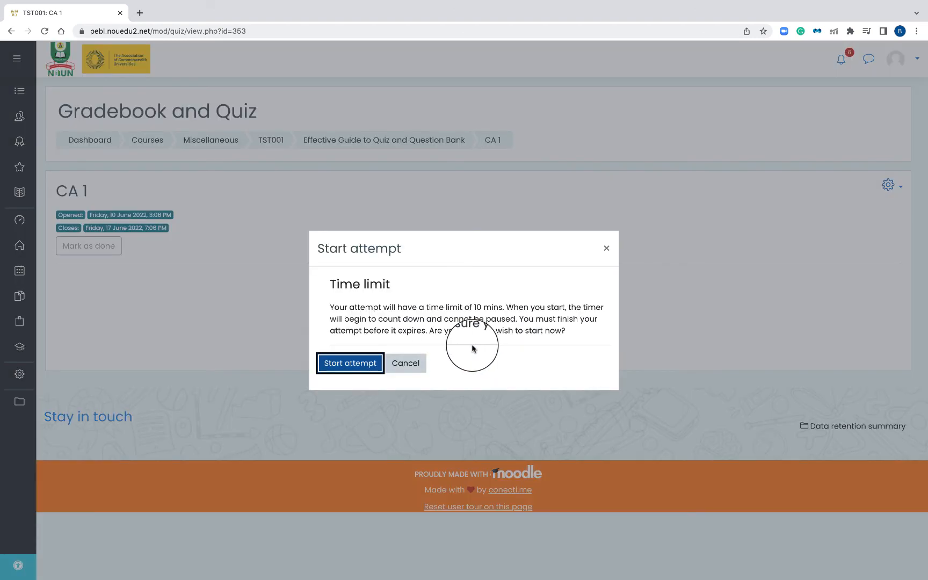
{"action": "left_click", "coordinate": [353, 368]}
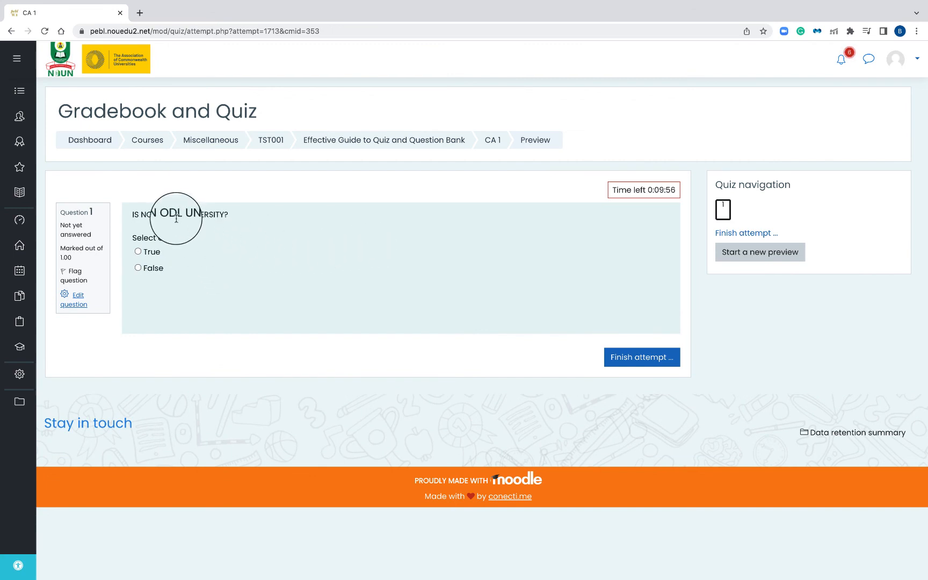
Try both answer options of the previewed question, selecting True and switching to False
{"action": "left_click_drag", "start_coordinate": [628, 189], "coordinate": [667, 191]}
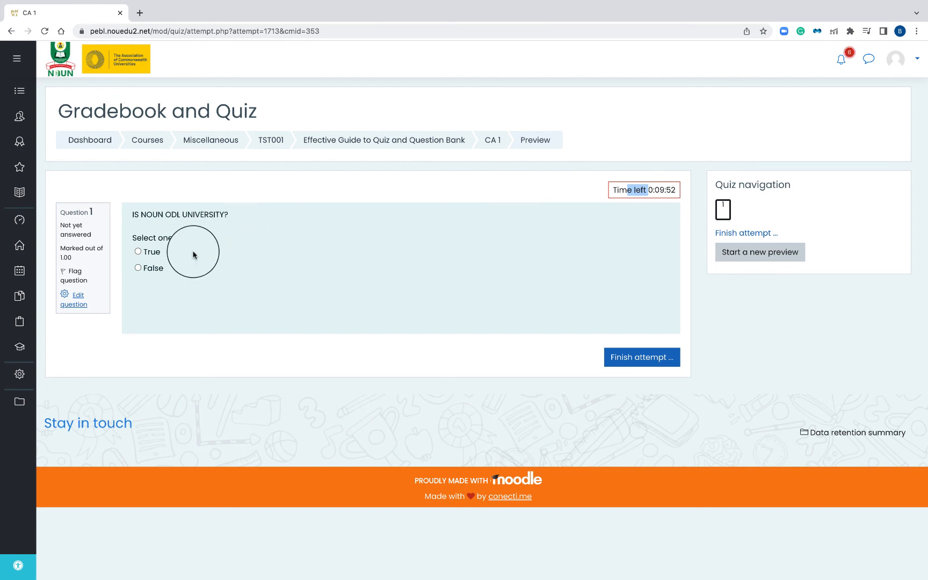
{"action": "left_click", "coordinate": [144, 252]}
{"action": "left_click", "coordinate": [152, 271]}
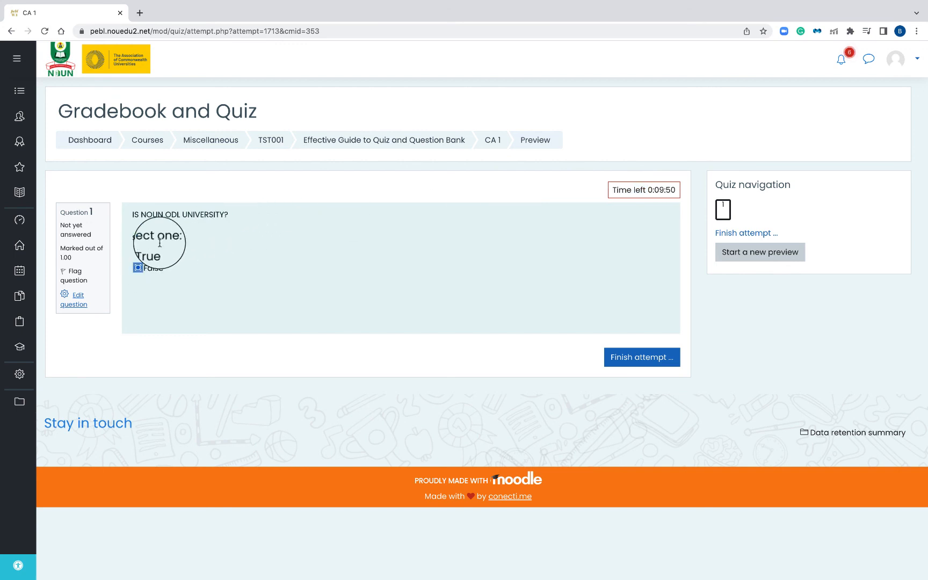